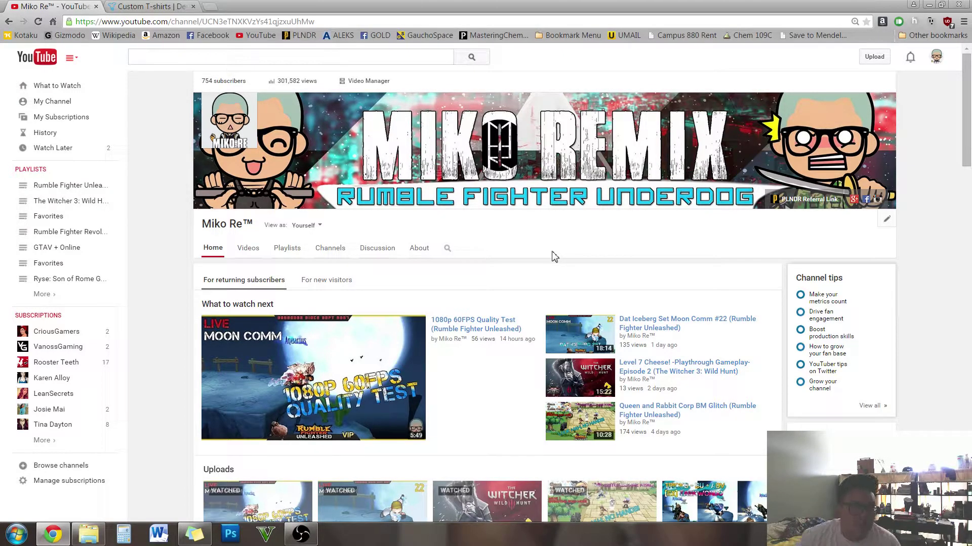
Switch from the YouTube channel page to the Teespring 'Custom T-shirts' browser tab
left_click(152, 6)
scroll(148, 282, "up", 5)
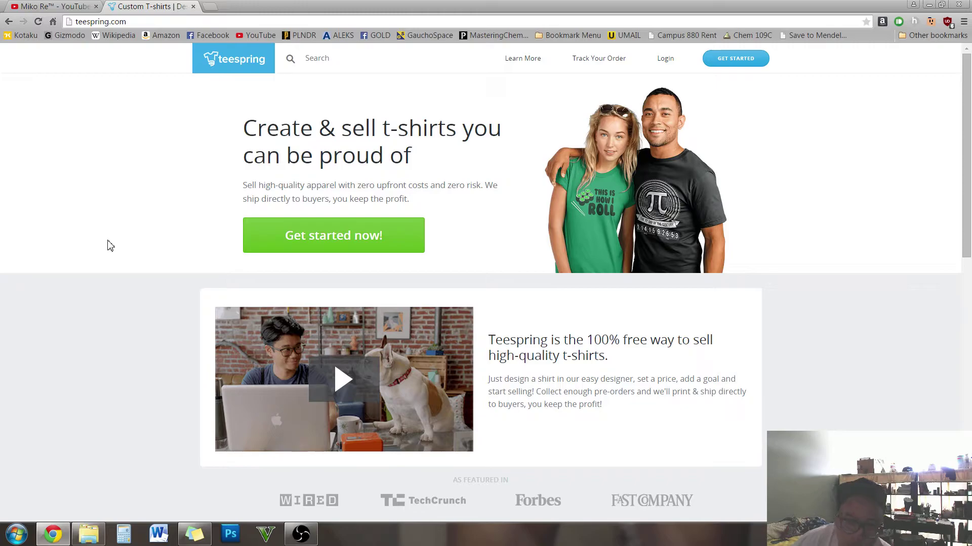
scroll(111, 246, "down", 5)
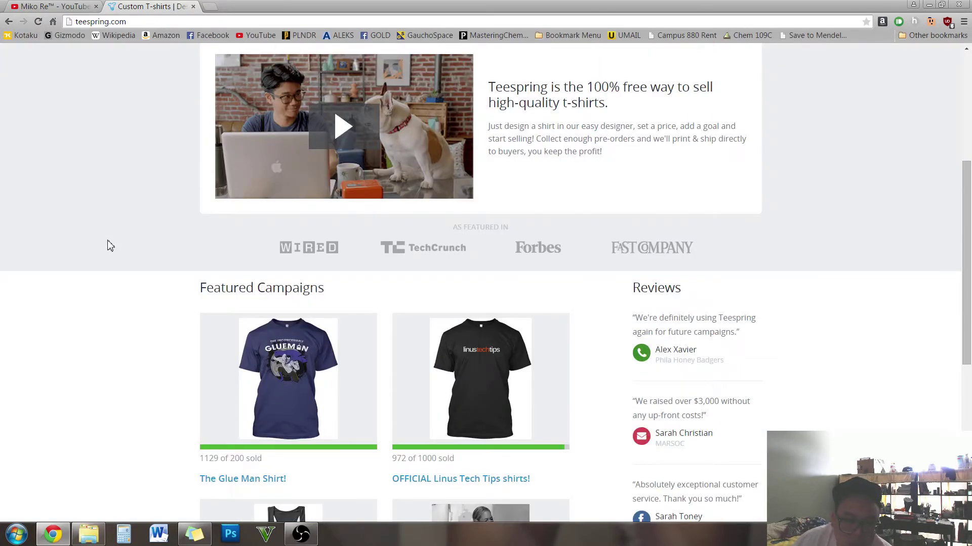
scroll(110, 246, "down", 3)
scroll(110, 246, "up", 10)
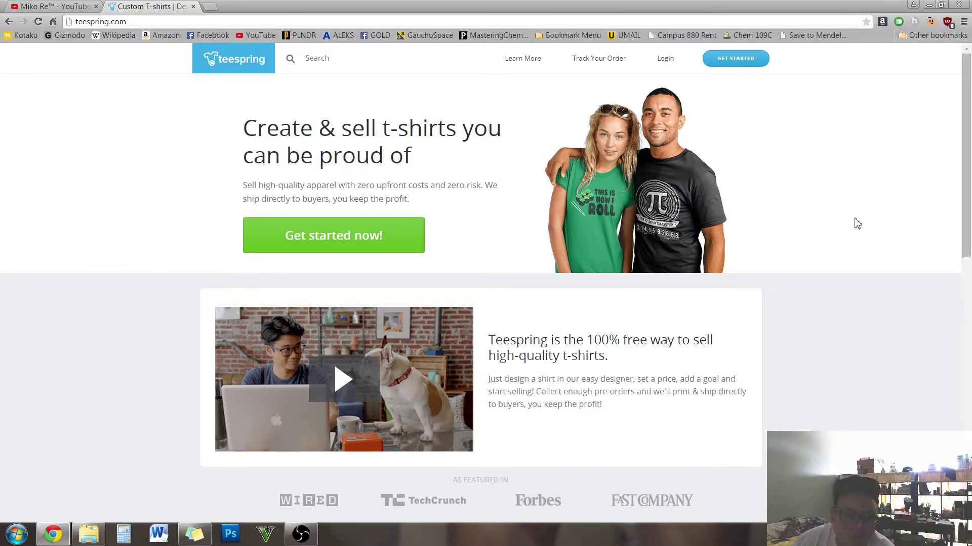
scroll(835, 207, "down", 7)
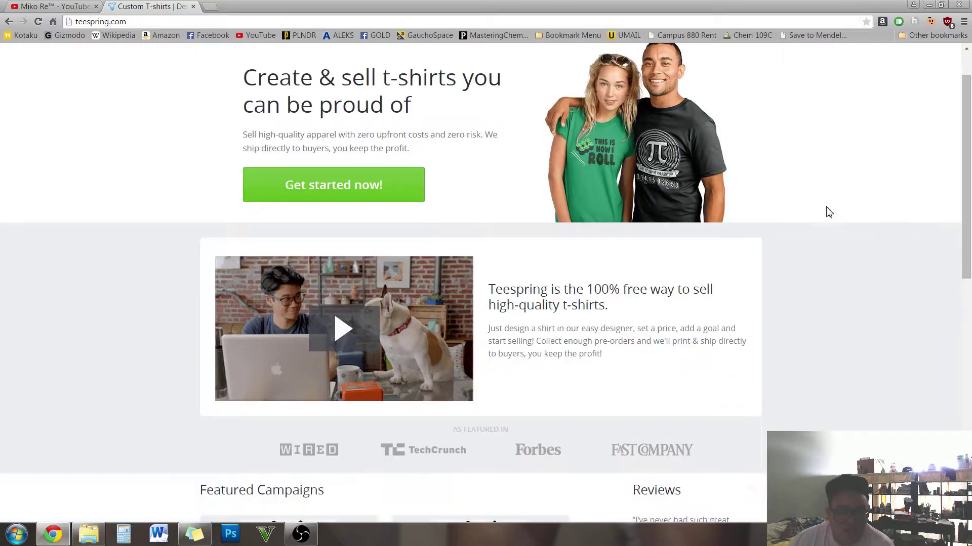
scroll(827, 213, "up", 5)
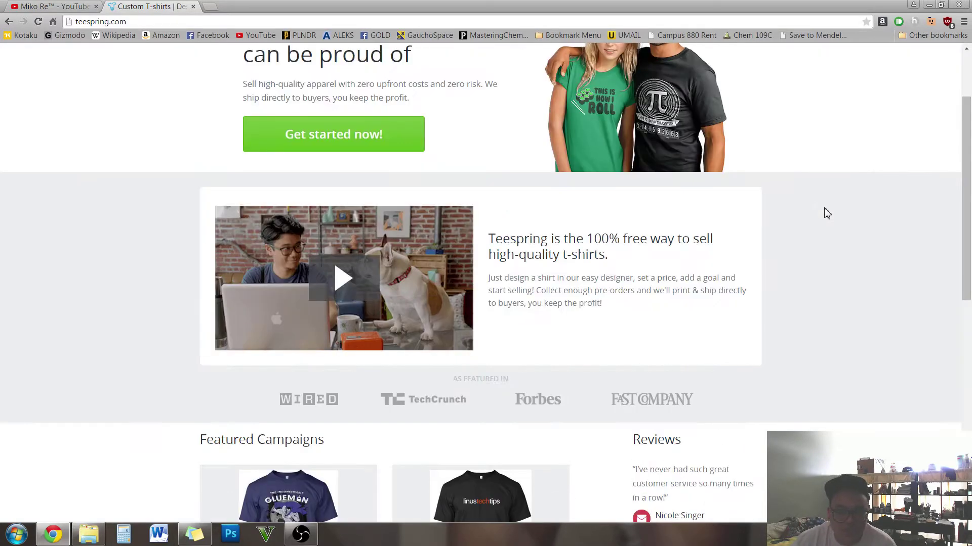
scroll(827, 213, "up", 2)
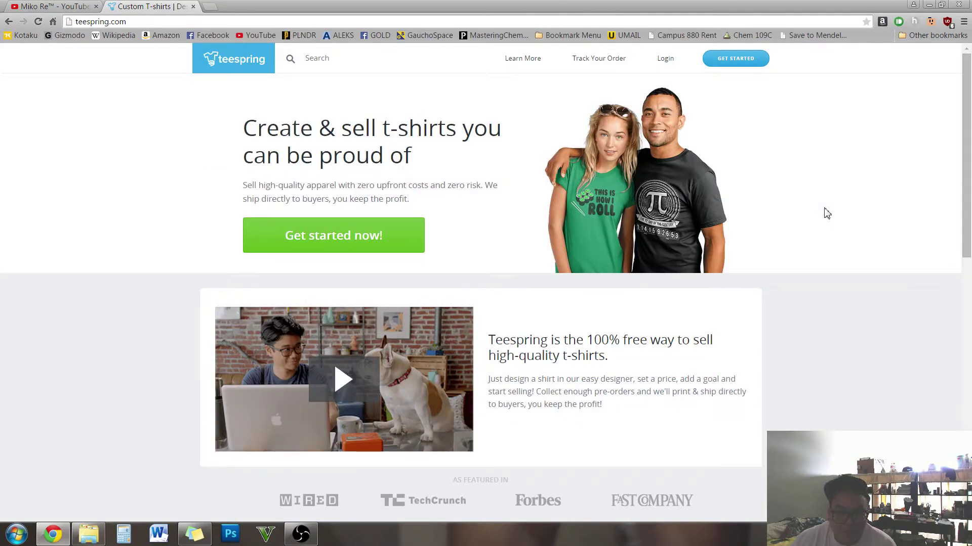
scroll(827, 213, "down", 7)
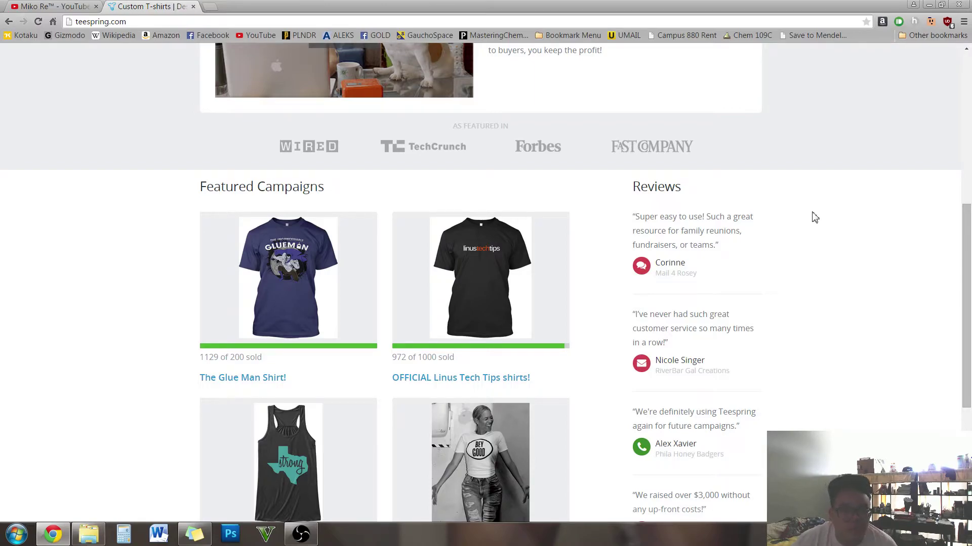
scroll(795, 226, "up", 7)
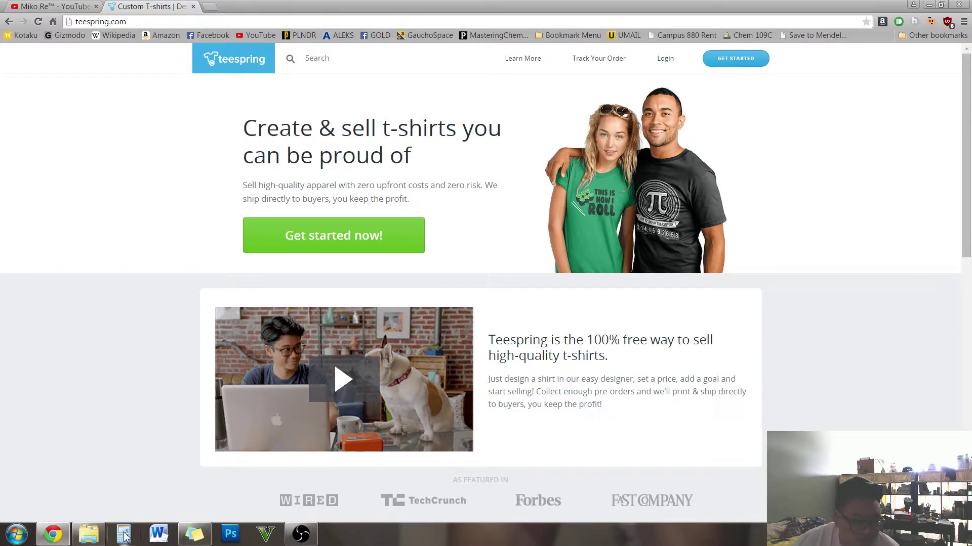
From the logo folder, view the round Front Logo 2 image, then the Shirt Back Logo image
left_click(96, 533)
left_click_drag(458, 151, 461, 149)
double_click(460, 150)
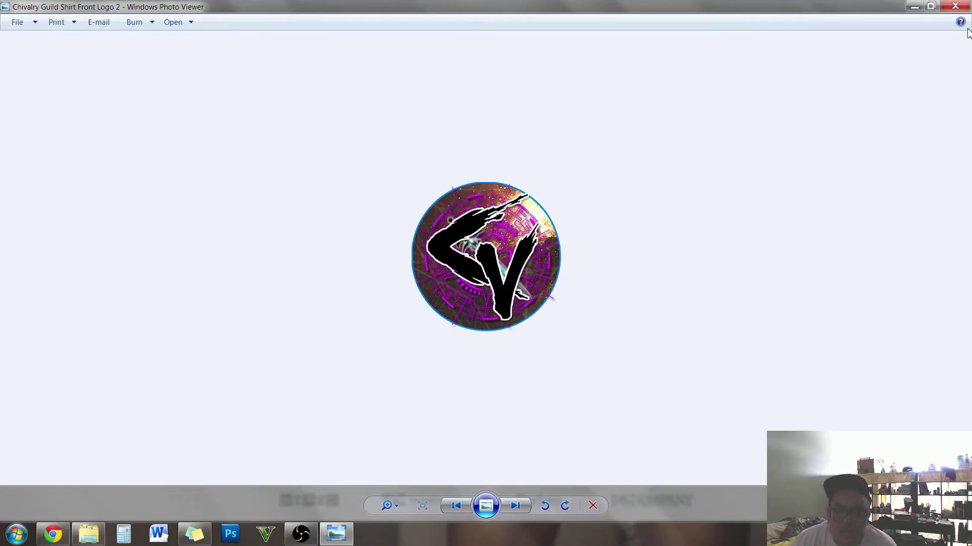
left_click(968, 4)
double_click(328, 151)
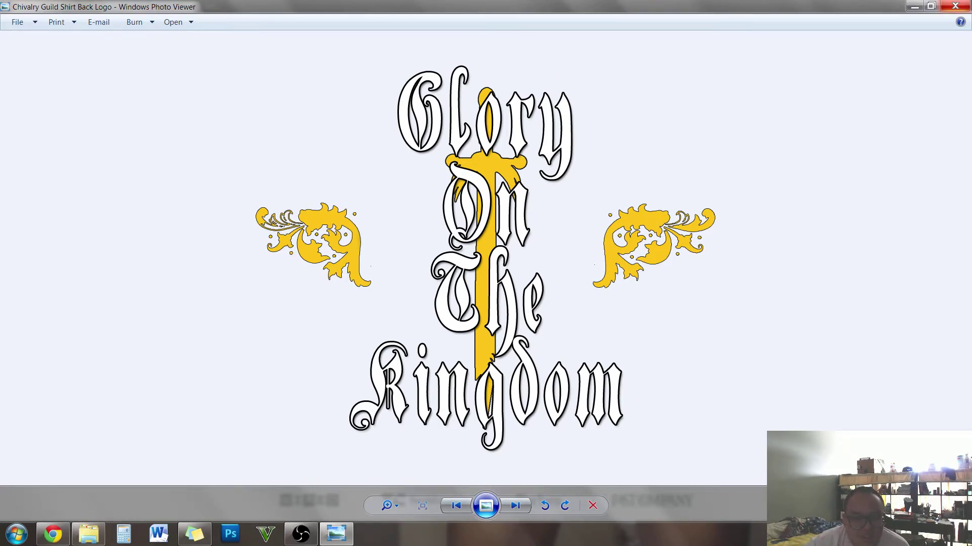
Close the logo viewer and start a new blank tee design on Teespring
left_click(955, 6)
double_click(445, 191)
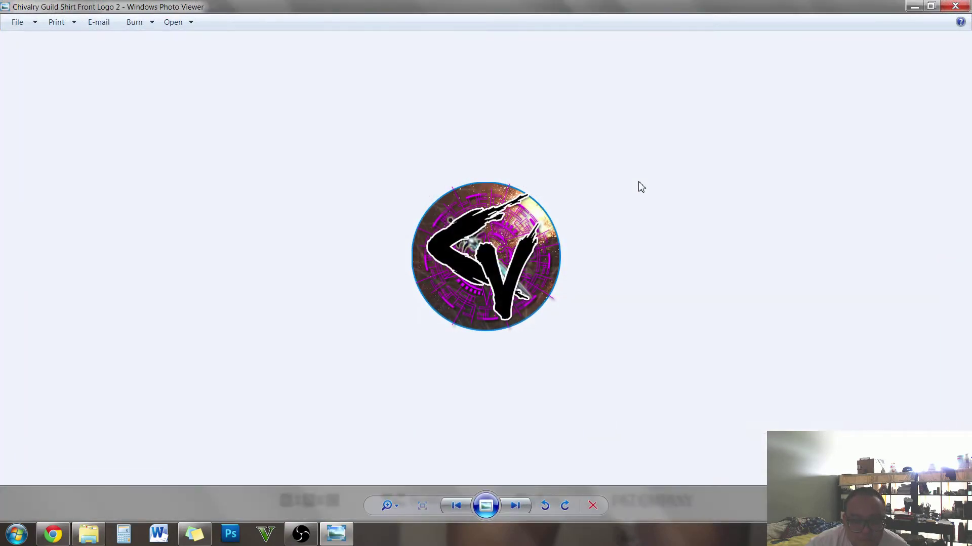
left_click(955, 6)
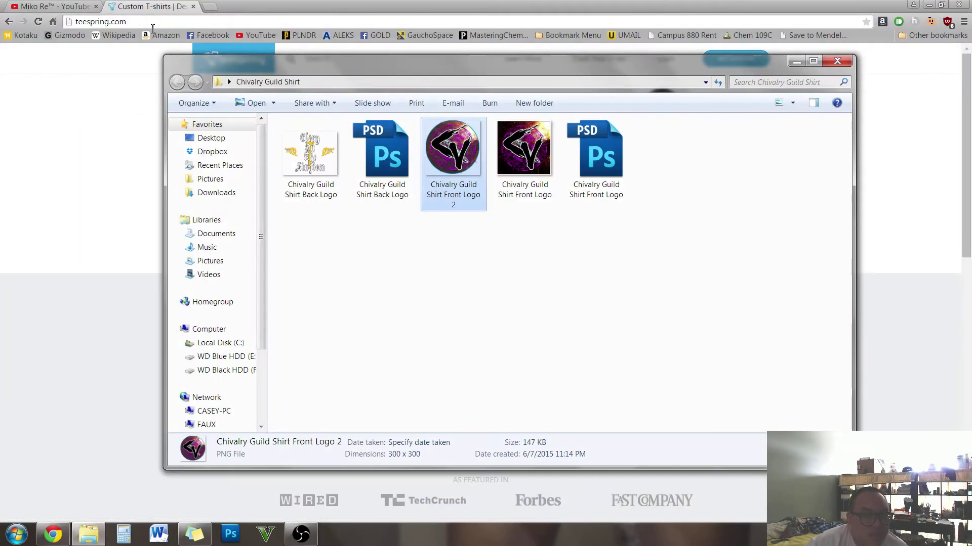
left_click(122, 96)
left_click(363, 241)
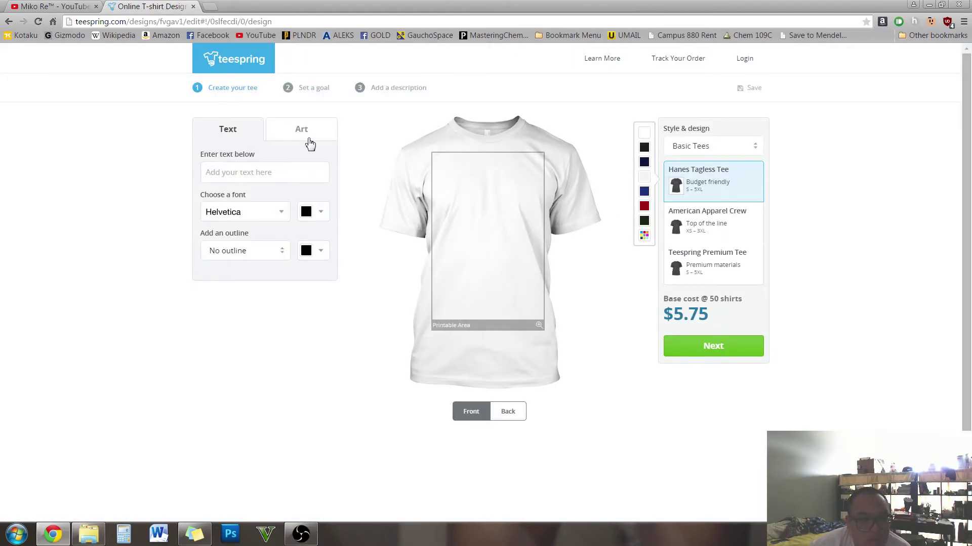
Bring the logo folder and recording software windows forward from the taskbar
left_click(88, 532)
left_click(54, 534)
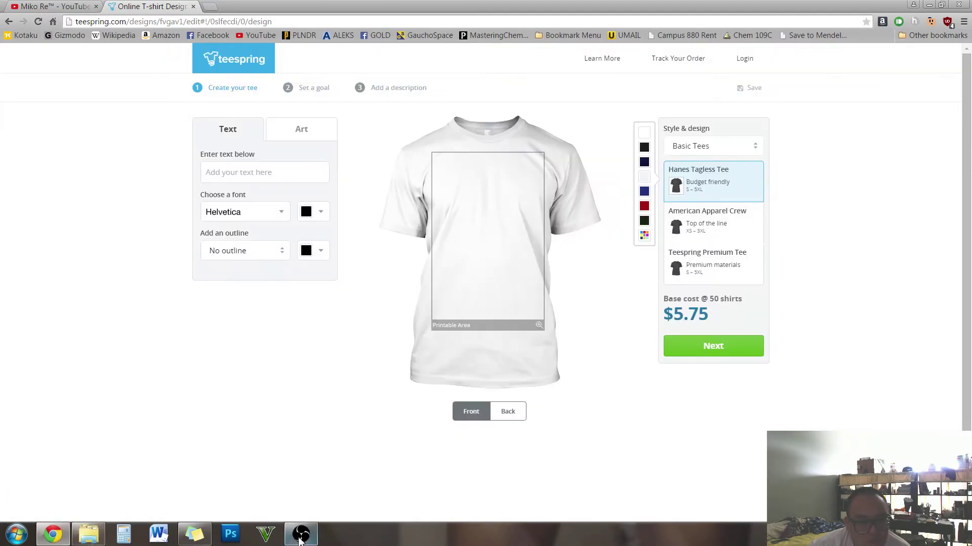
left_click(301, 534)
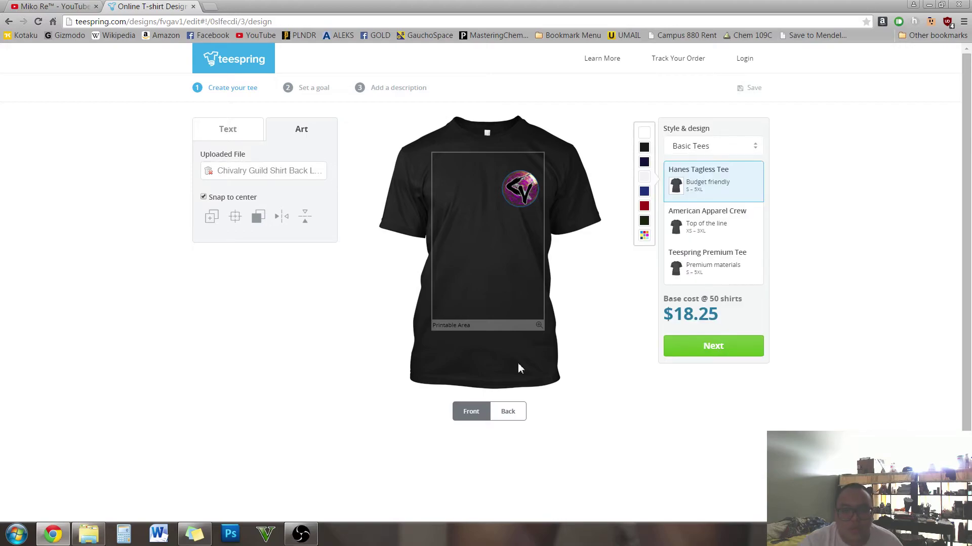
Zoom in to inspect the round chest logo, zoom out, then show the shirt's back
left_click(539, 325)
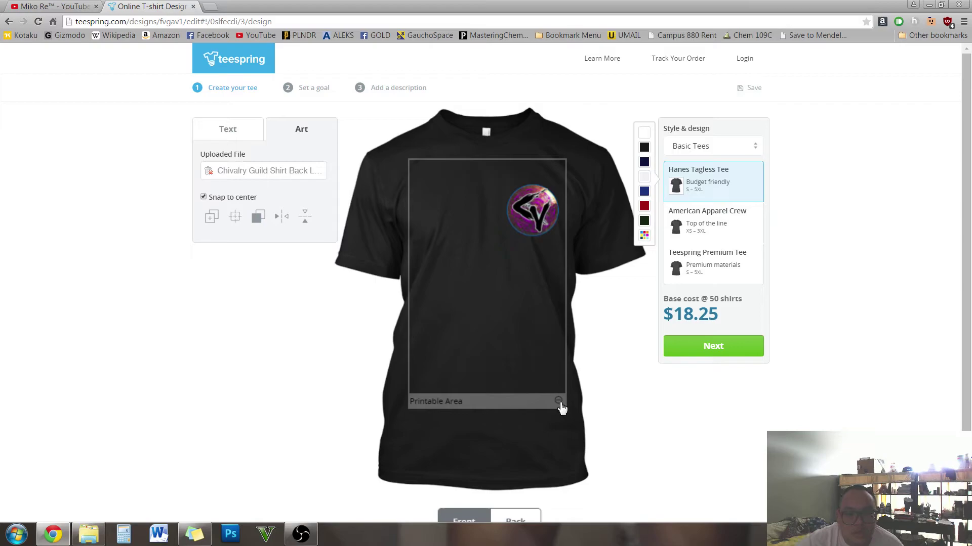
left_click(528, 228)
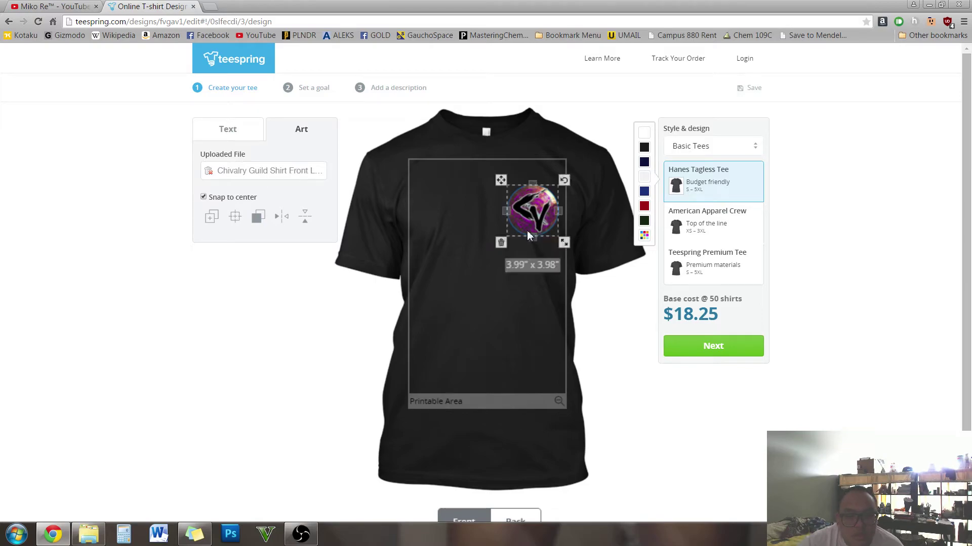
left_click(559, 402)
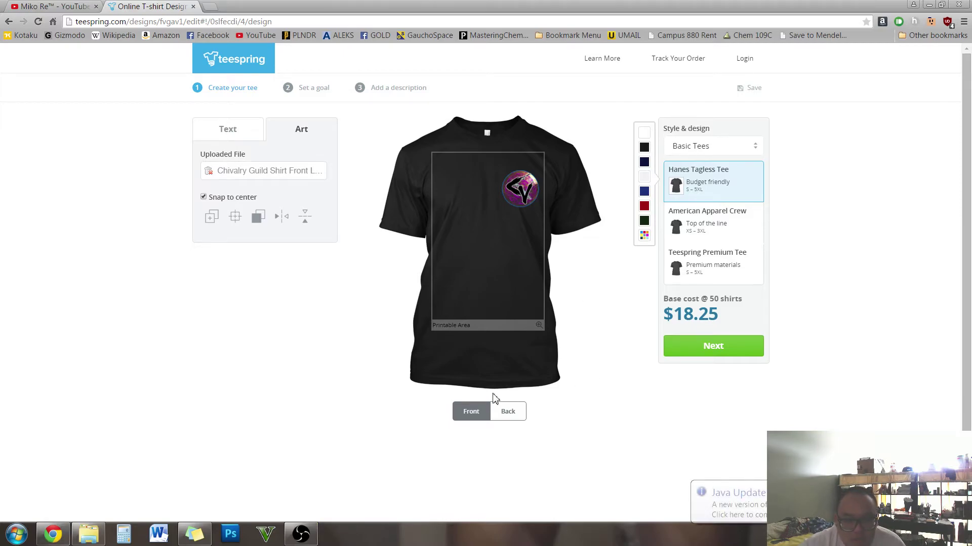
left_click(508, 412)
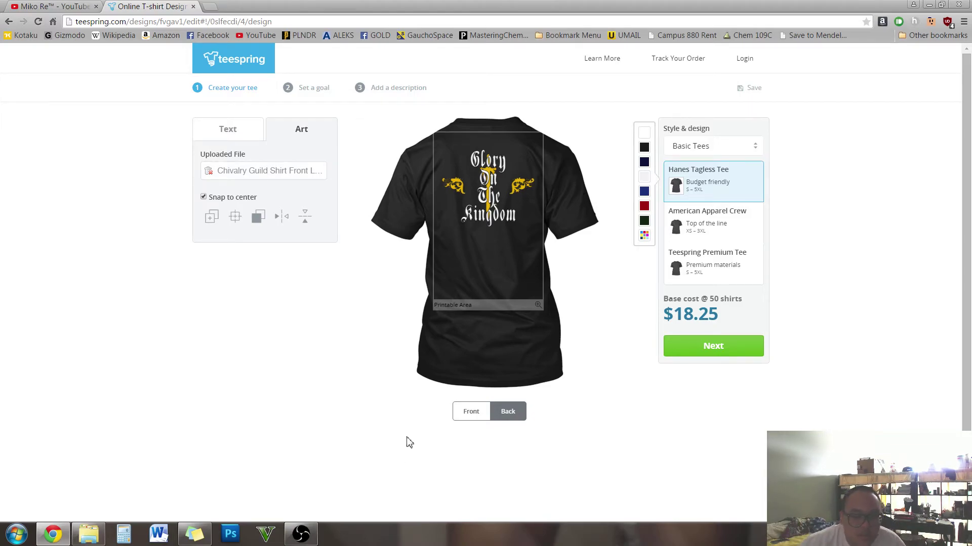
Toggle the preview between front and back, ending on the front with the round logo
left_click(478, 409)
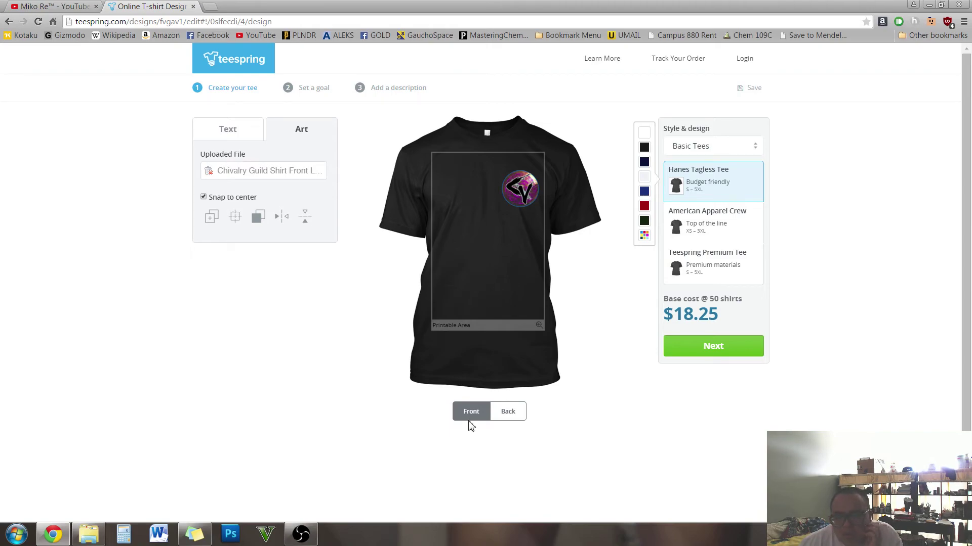
left_click(507, 411)
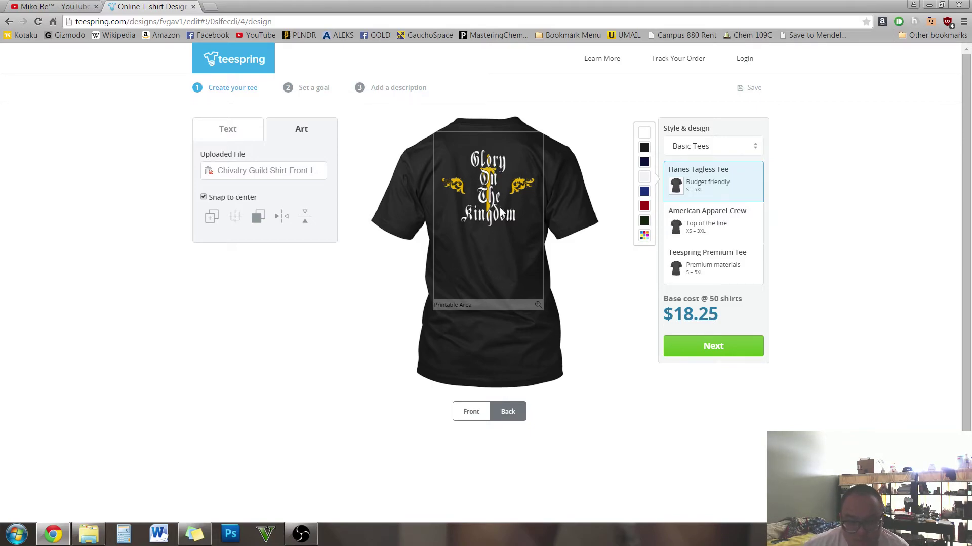
left_click(484, 411)
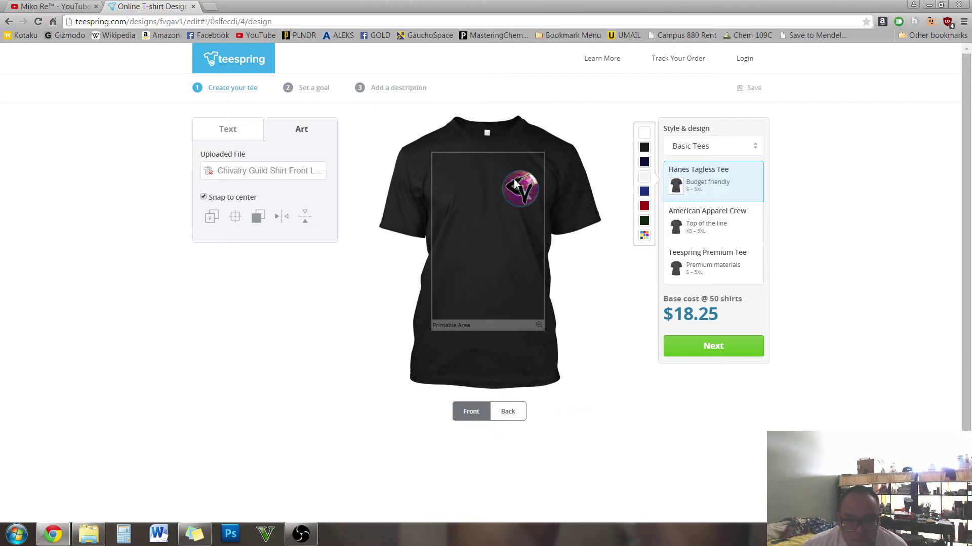
left_click(512, 416)
left_click(478, 418)
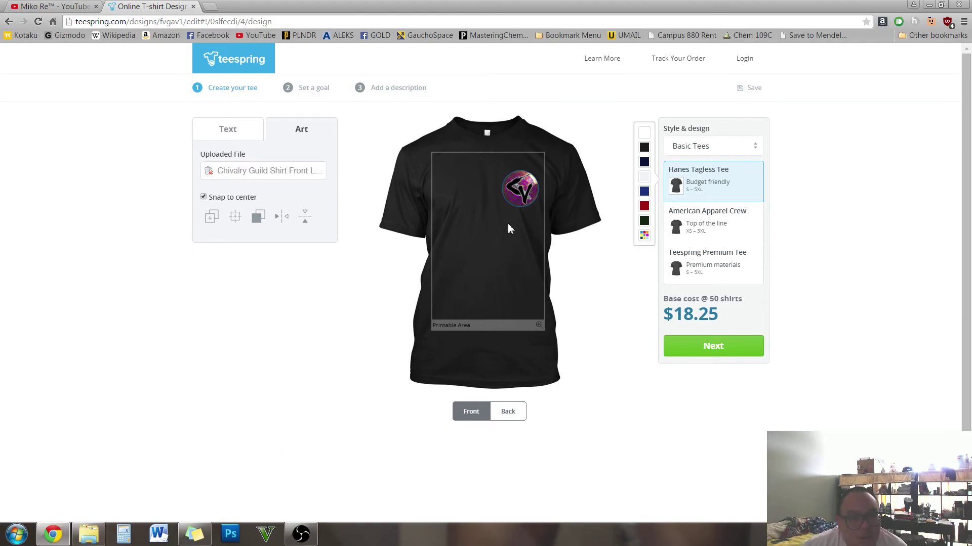
mouse_move(301, 534)
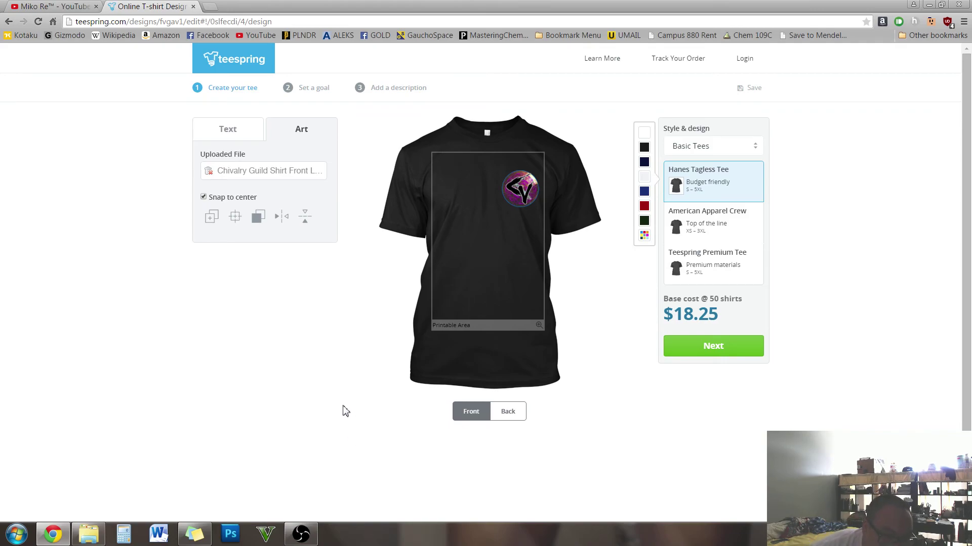
Bring the OBS window in front of the Teespring designer
left_click(310, 544)
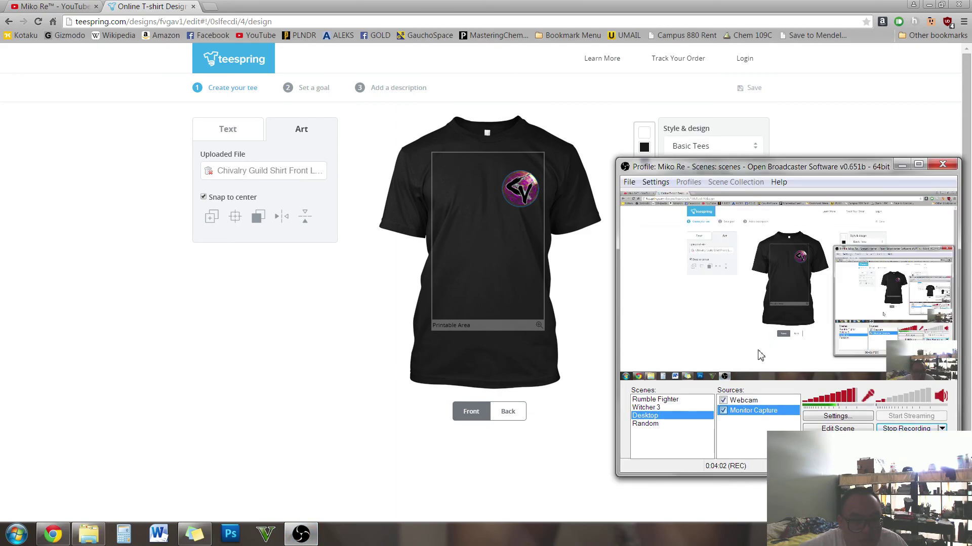